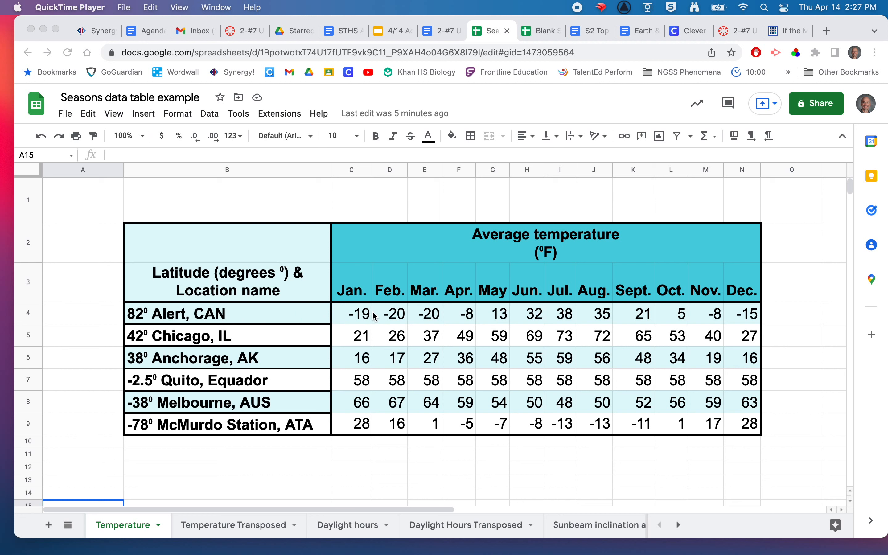
Insert a chart from the monthly temperature data in cells C3:N9
left_click(353, 288)
left_click(354, 288)
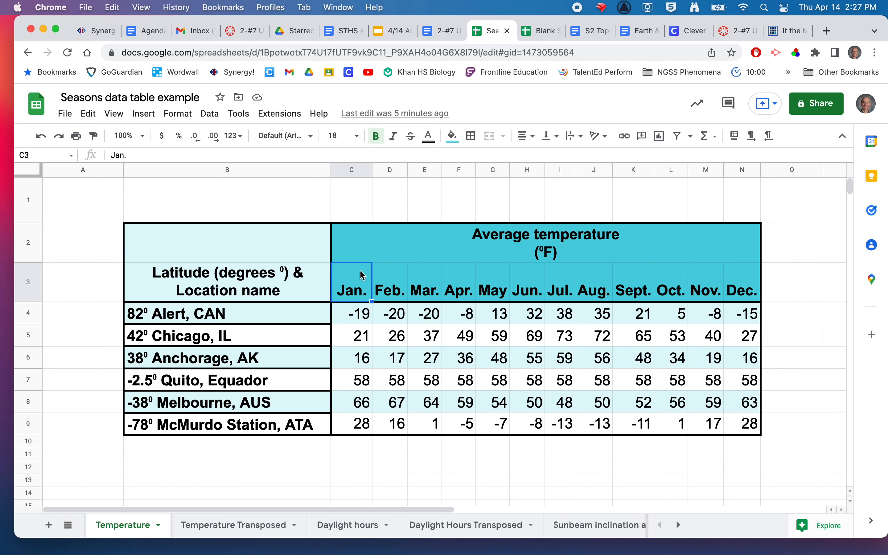
left_click(748, 426, "shift")
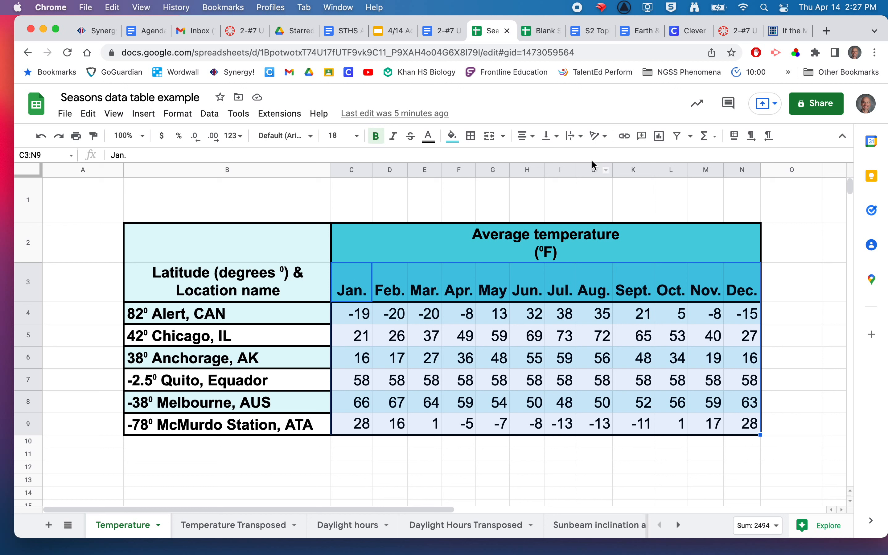
left_click(659, 136)
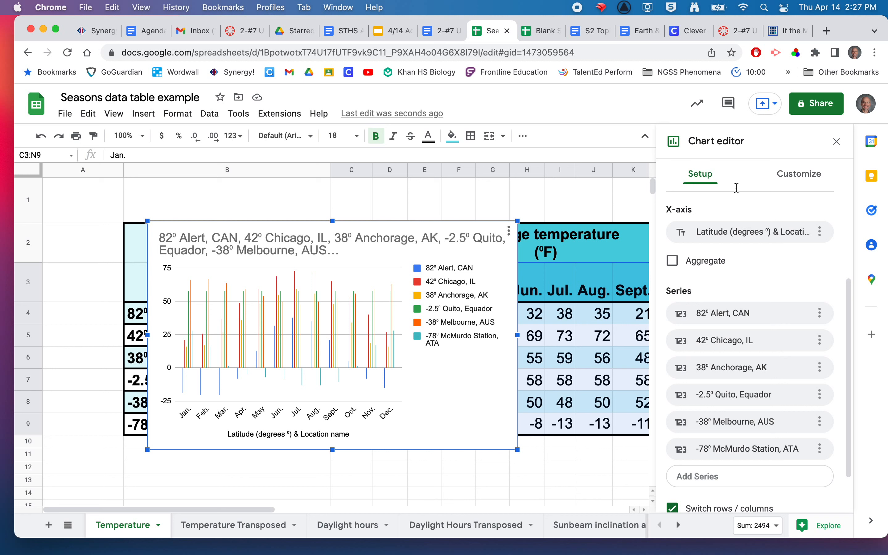
Change the chart type to Line chart and enlarge the chart so it covers most of the visible sheet
scroll(733, 264, "up", 4)
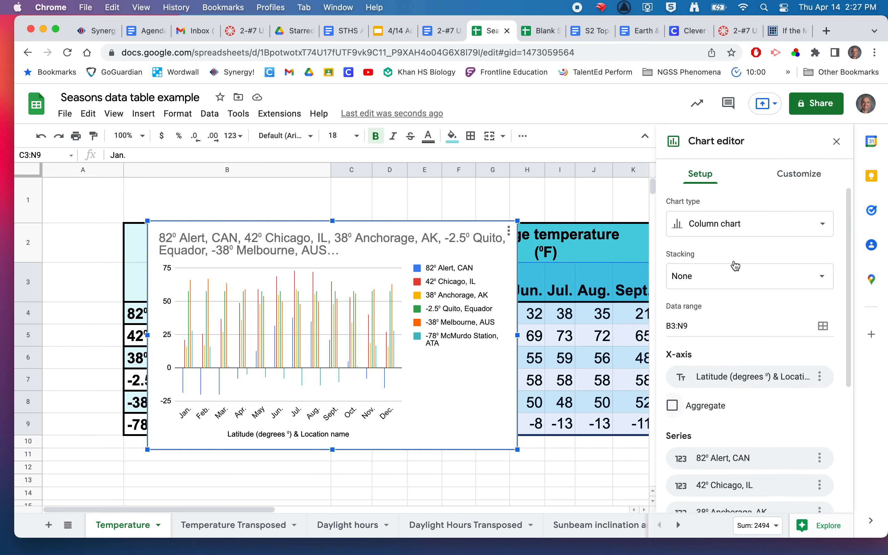
left_click(705, 227)
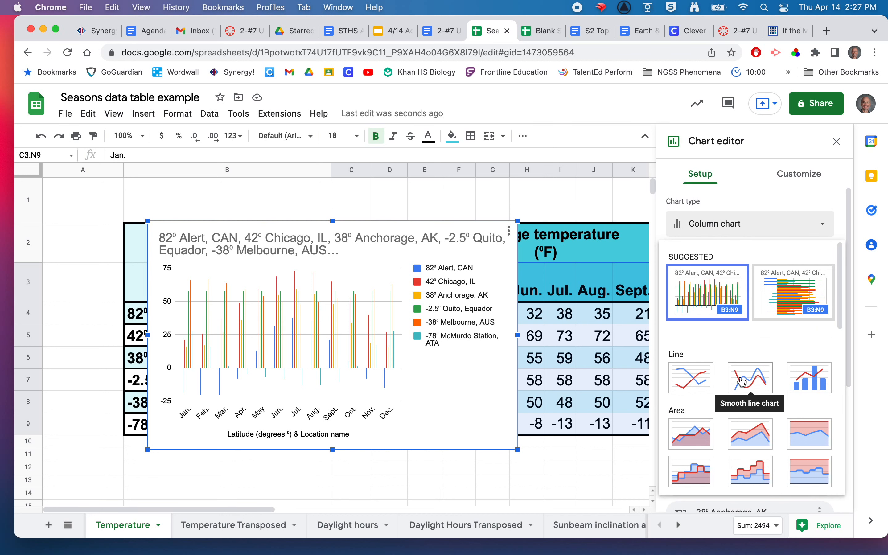
left_click(695, 383)
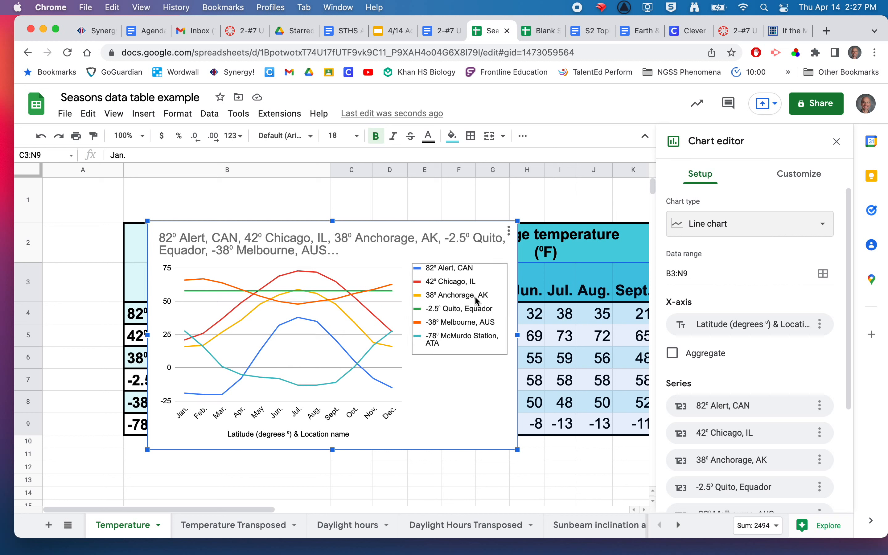
left_click_drag(518, 220, 585, 181)
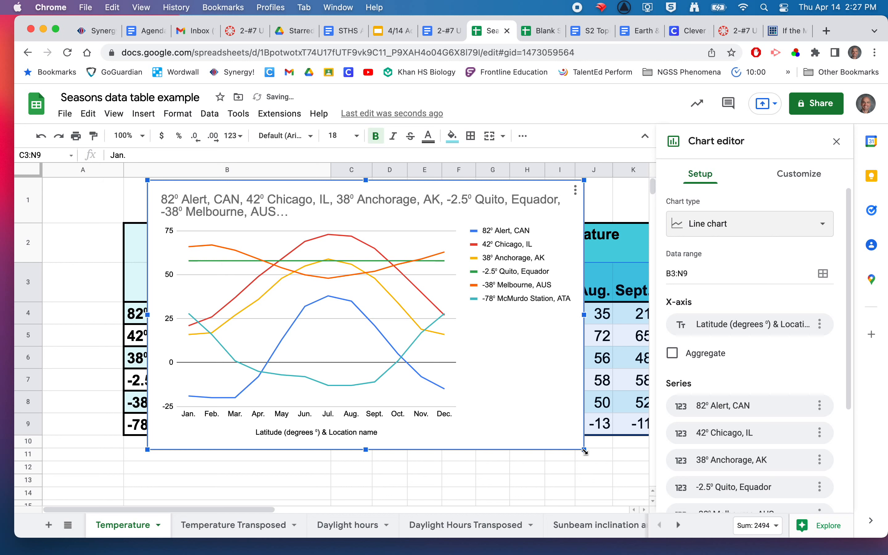
left_click_drag(584, 450, 614, 495)
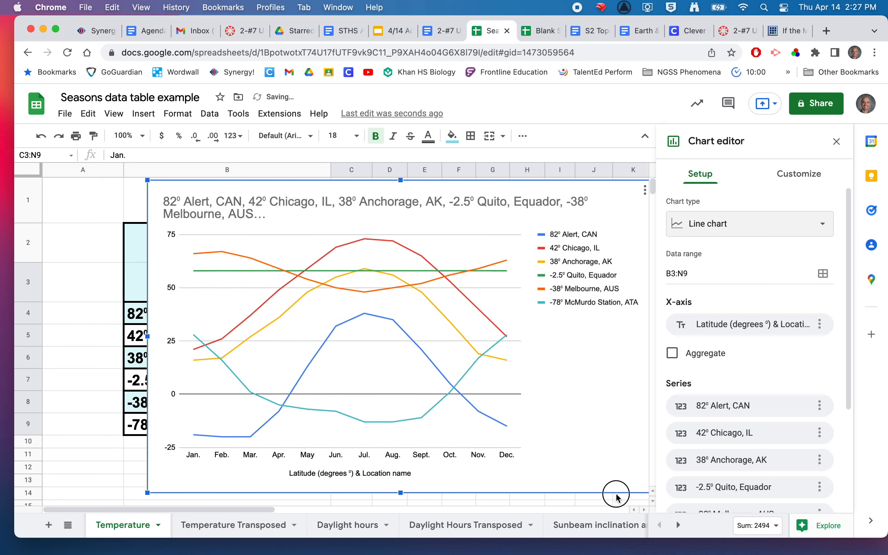
Replace the chart title with "Average Monthly Temperature at Different Latitudes"
double_click(278, 202)
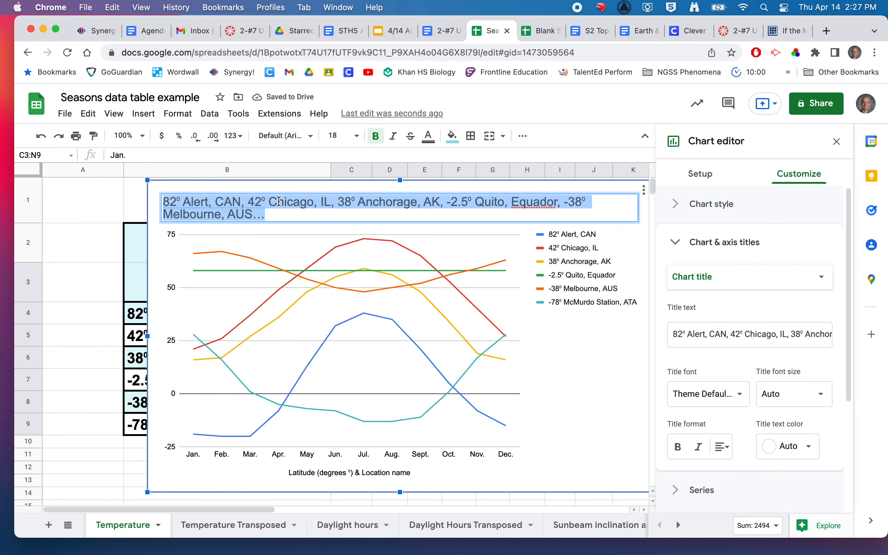
type("Av")
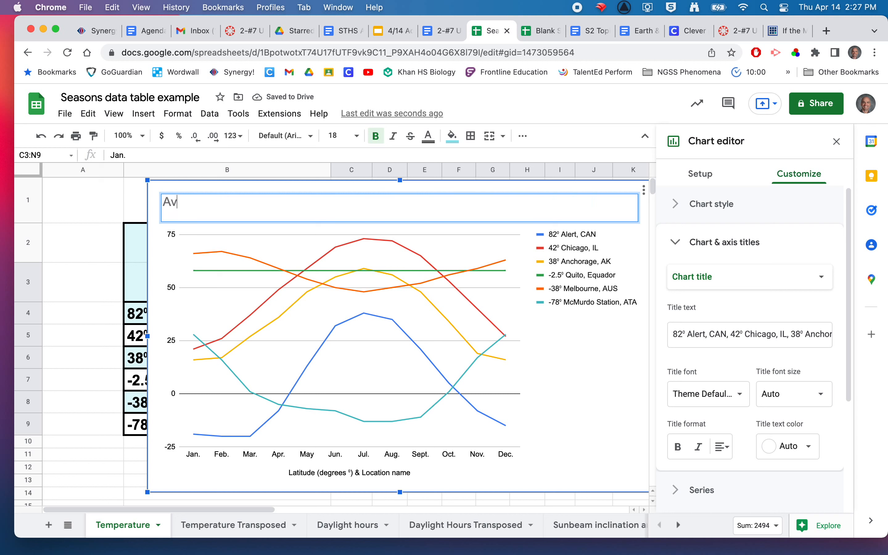
type("erage Monthly")
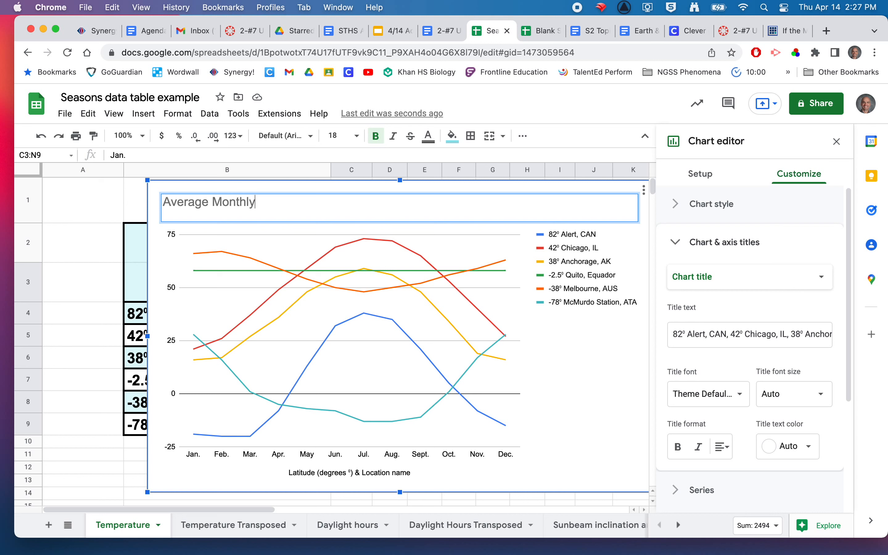
type(" Temperture at Different")
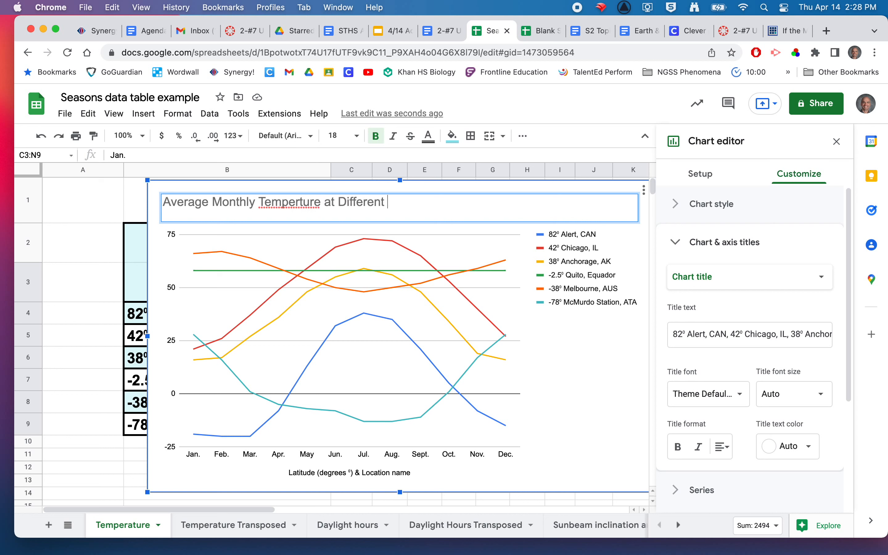
type(" Latitudes")
double_click(276, 200)
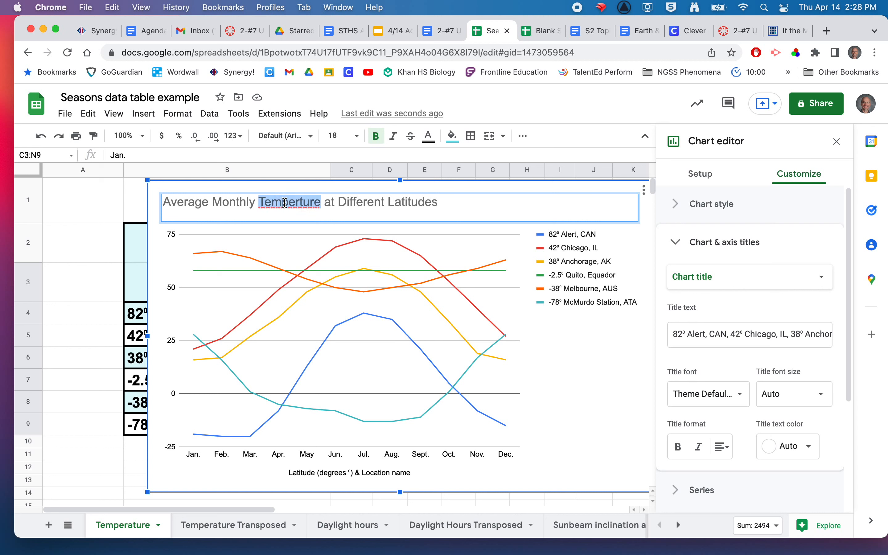
type("Temperature")
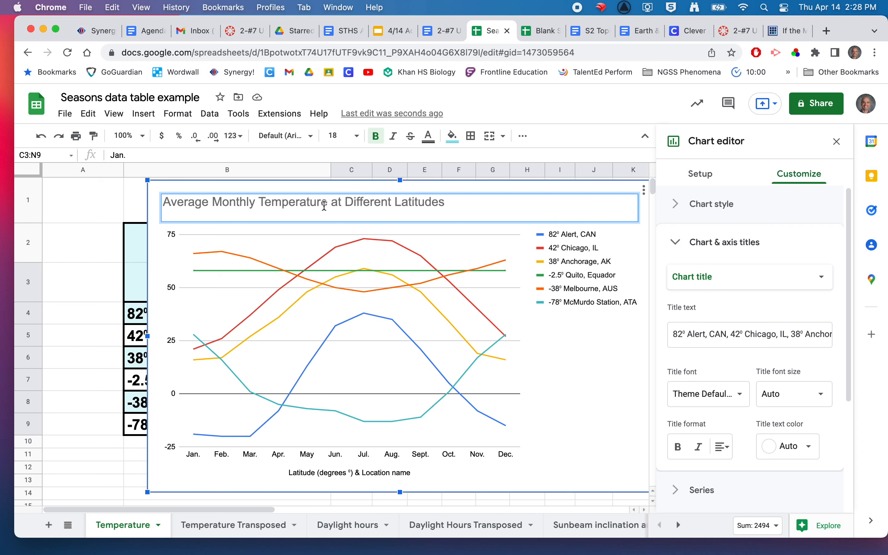
left_click(396, 203)
triple_click(408, 206)
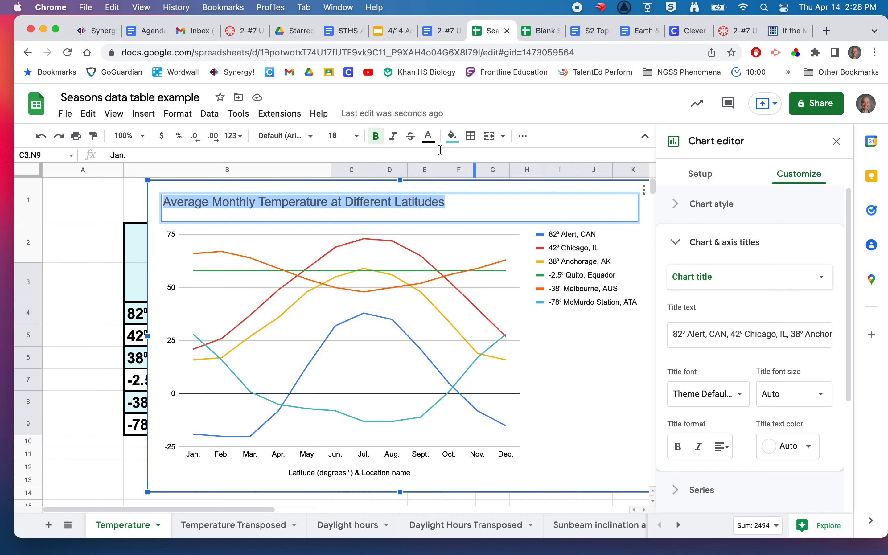
key("Return")
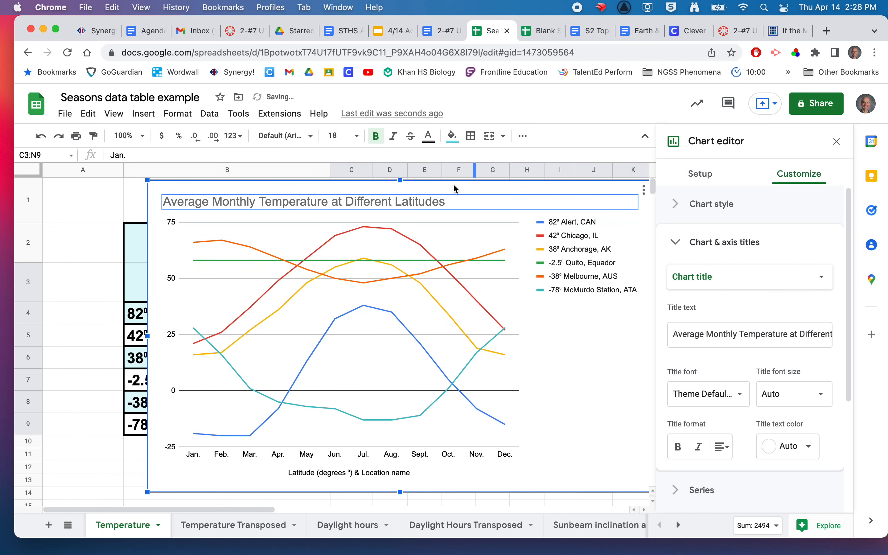
Center the chart title and make it bold
triple_click(420, 203)
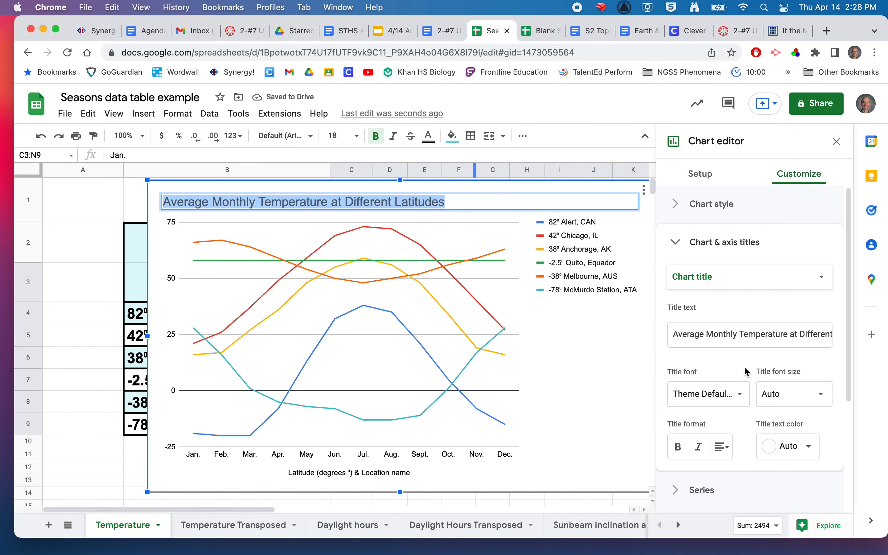
left_click(722, 446)
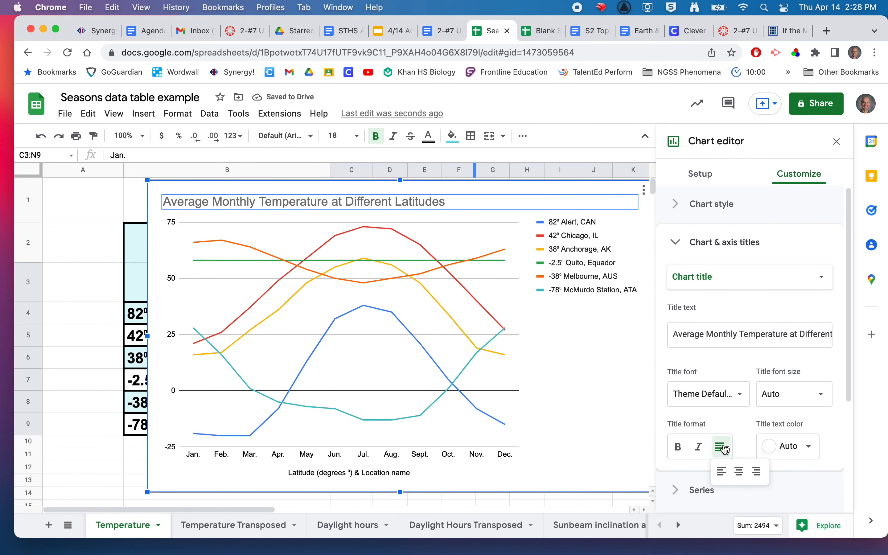
left_click(739, 471)
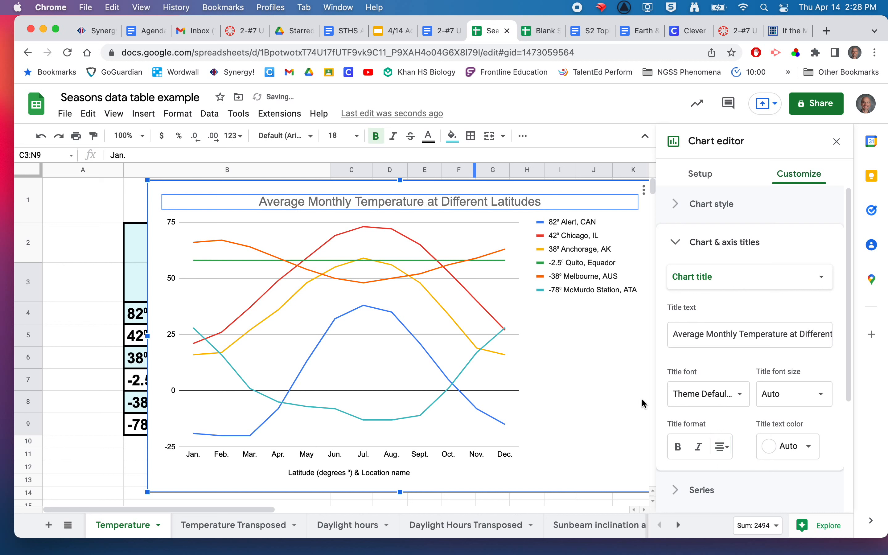
left_click(678, 447)
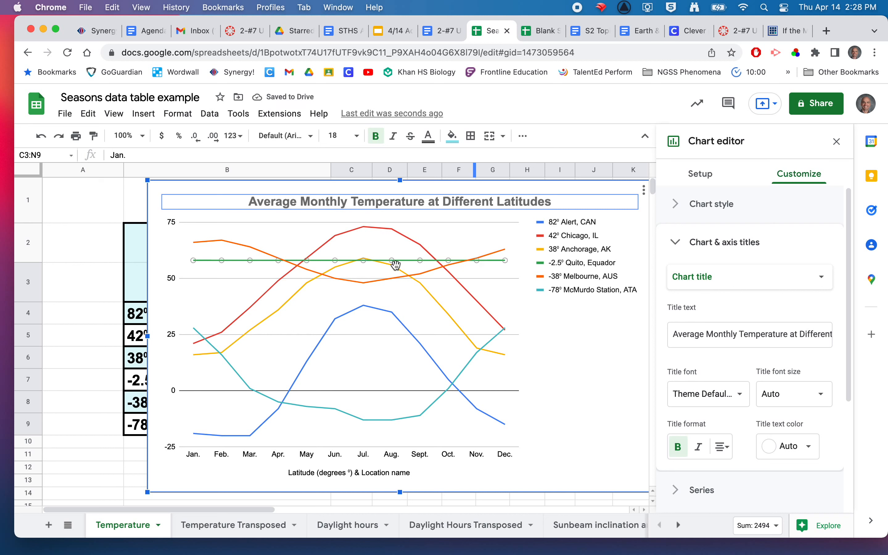
Change the horizontal axis title to "Months" and format it bold at font size 16
left_click(347, 474)
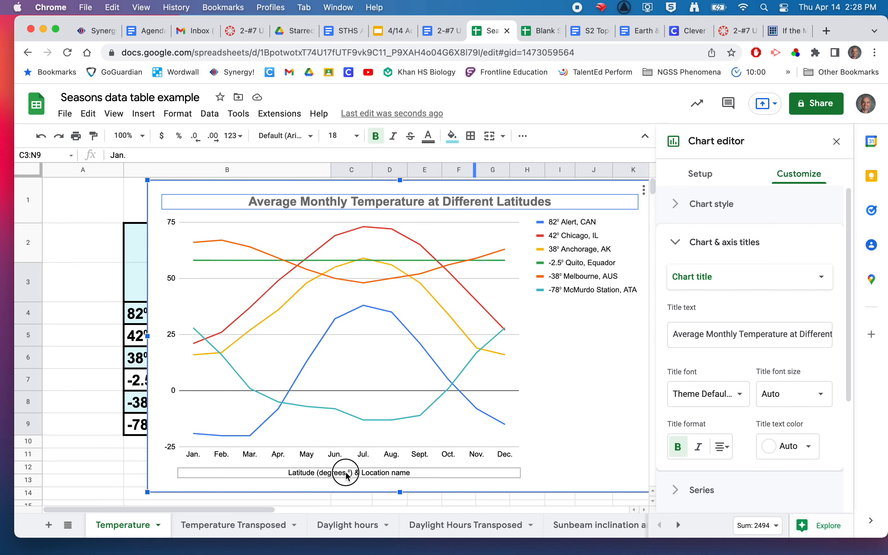
left_click(346, 473)
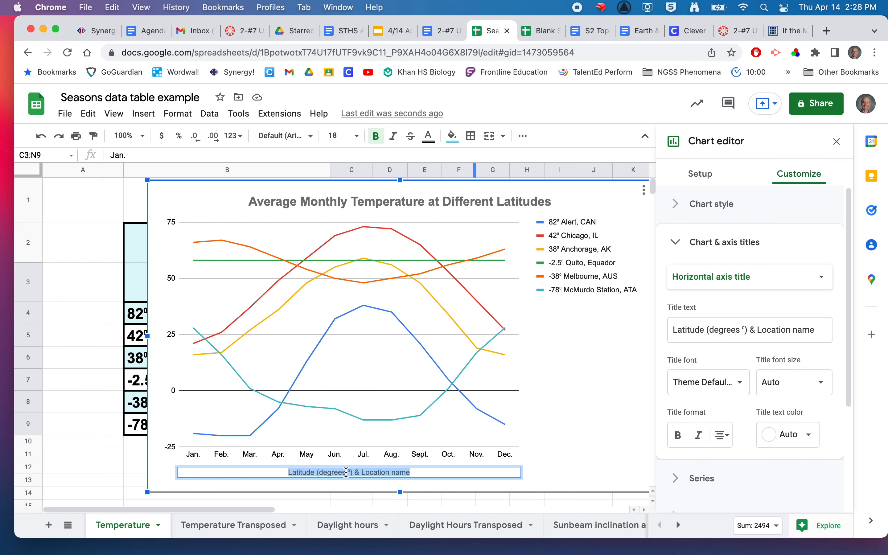
type("Months")
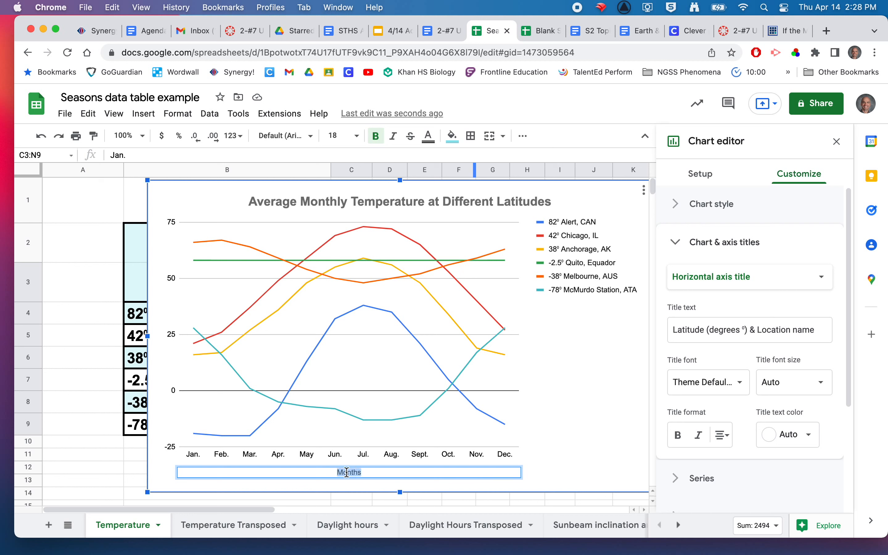
left_click(678, 436)
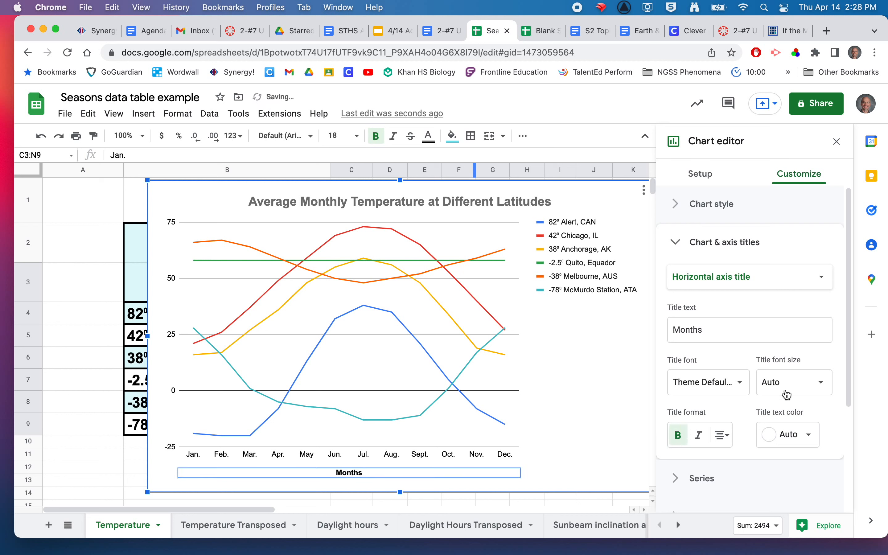
left_click(814, 386)
left_click(785, 256)
Format the month labels on the horizontal axis as bold with font size 16
left_click(376, 449)
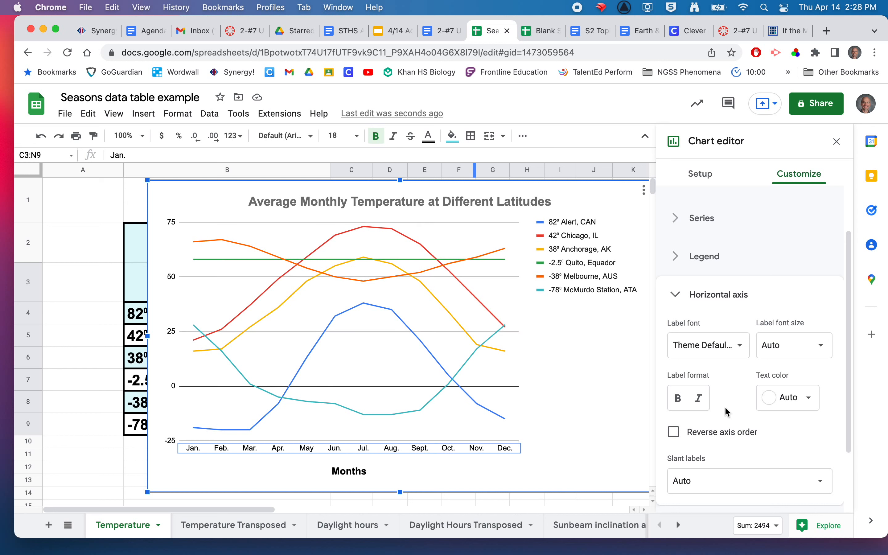
left_click(678, 397)
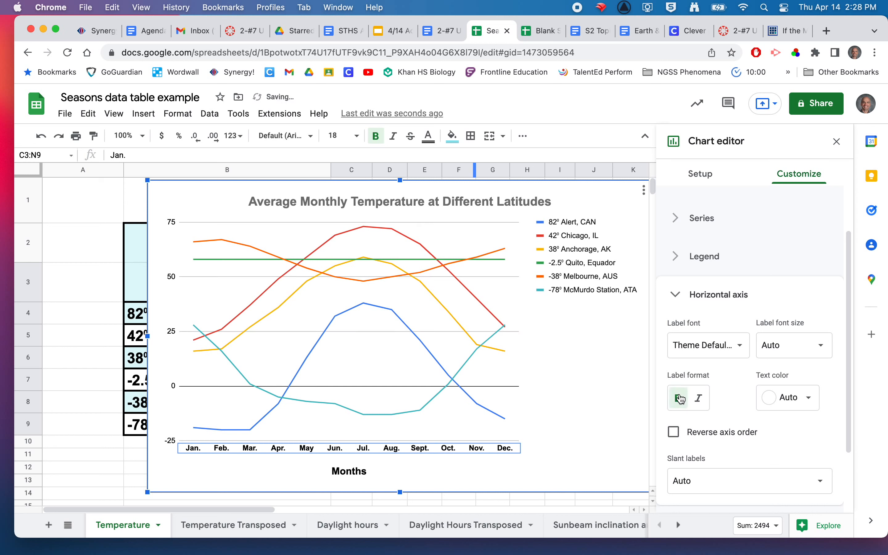
left_click(822, 349)
left_click(786, 220)
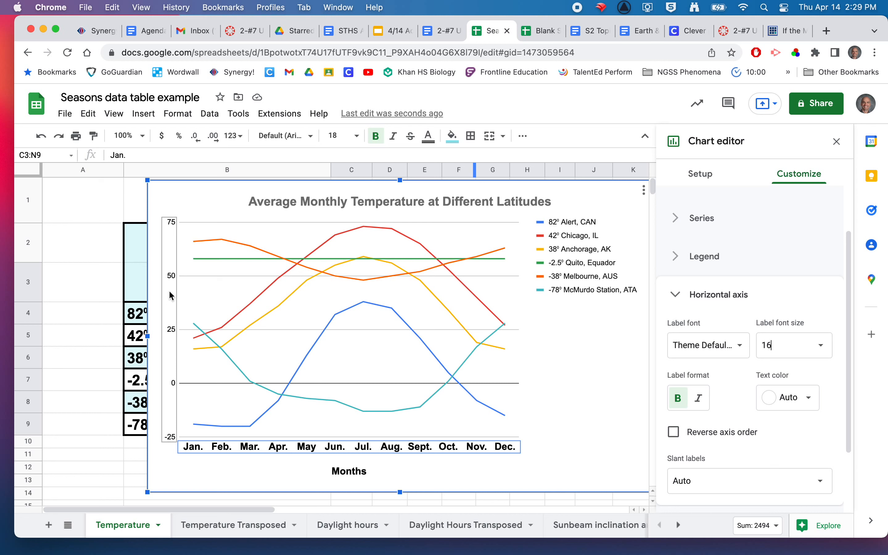
Add the vertical axis title "Average temperature (F)" to the chart
left_click(679, 294)
left_click(680, 244)
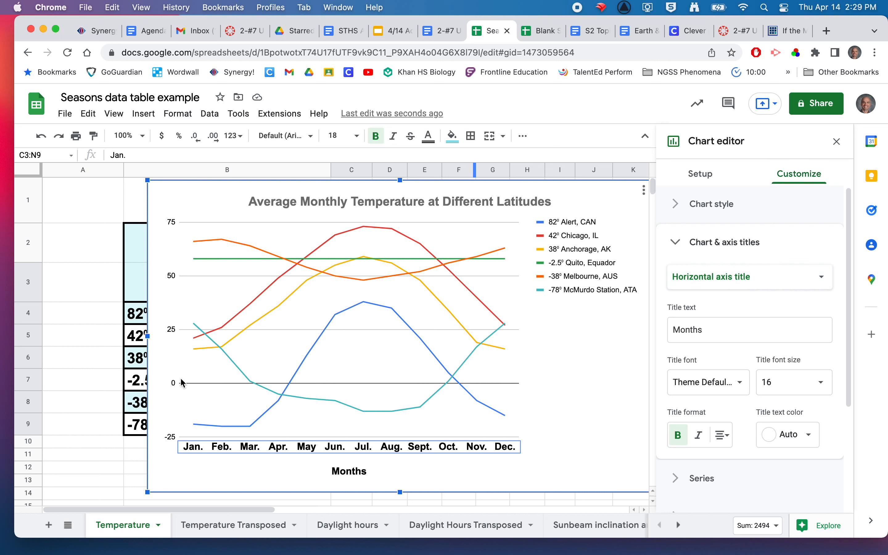
left_click(817, 280)
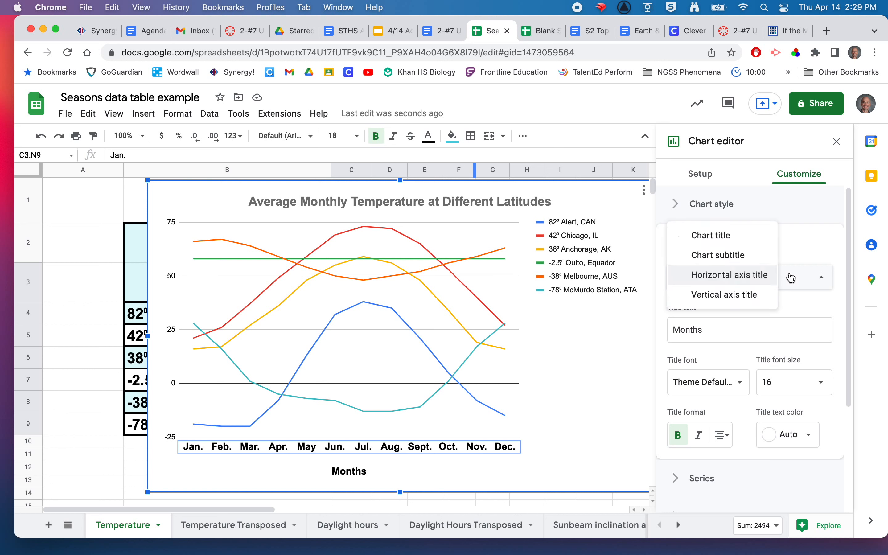
left_click(755, 302)
left_click(697, 331)
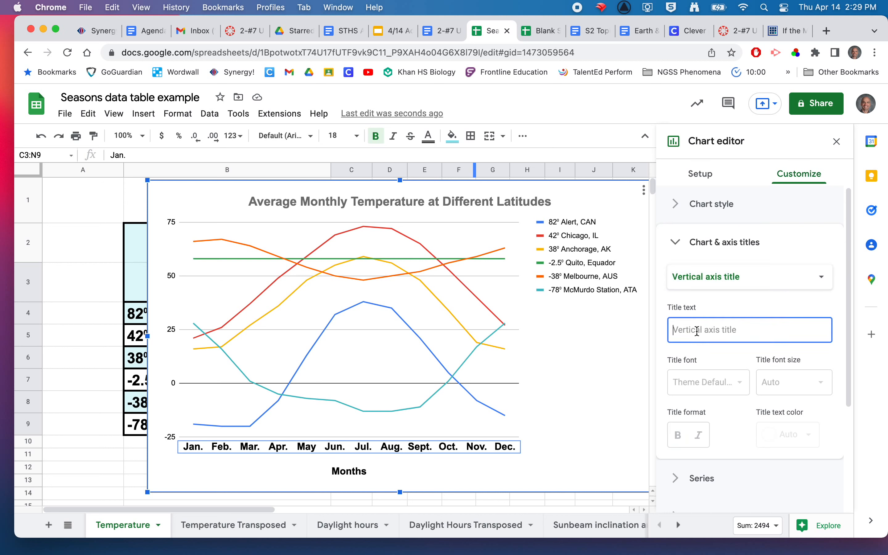
type("AVe")
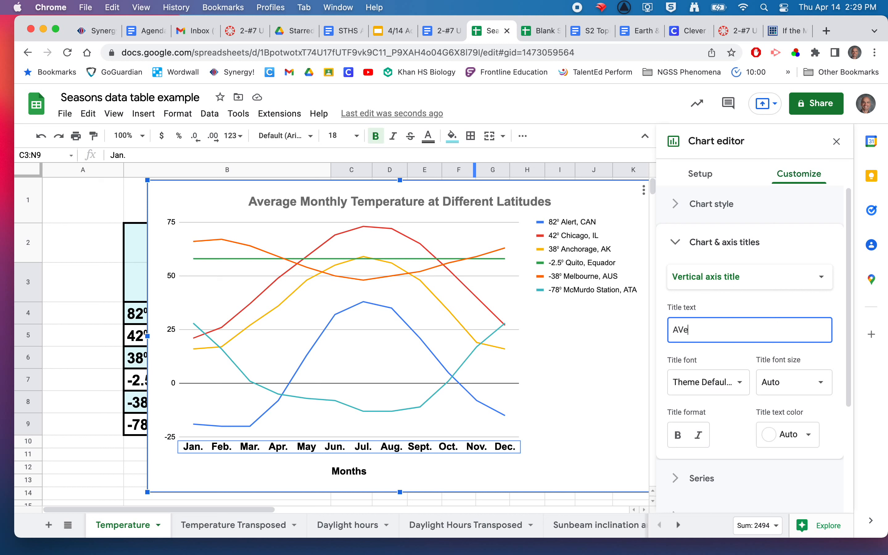
key("BackSpace")
key("BackSpace")
key("BackSpace")
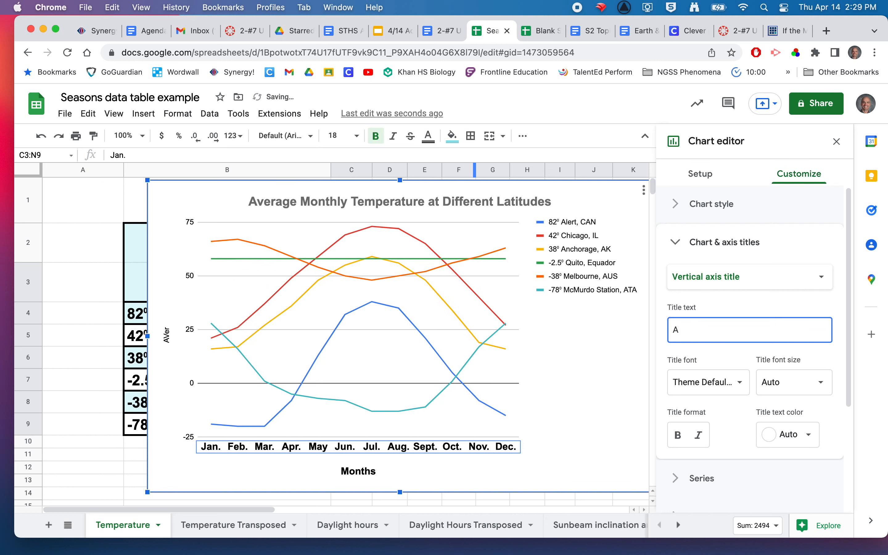
type("verage temperature (F")
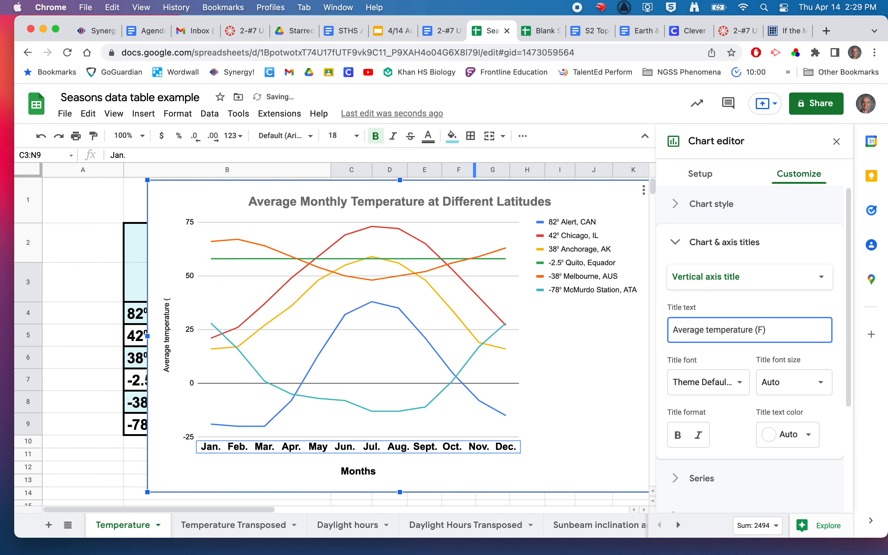
left_click(759, 332)
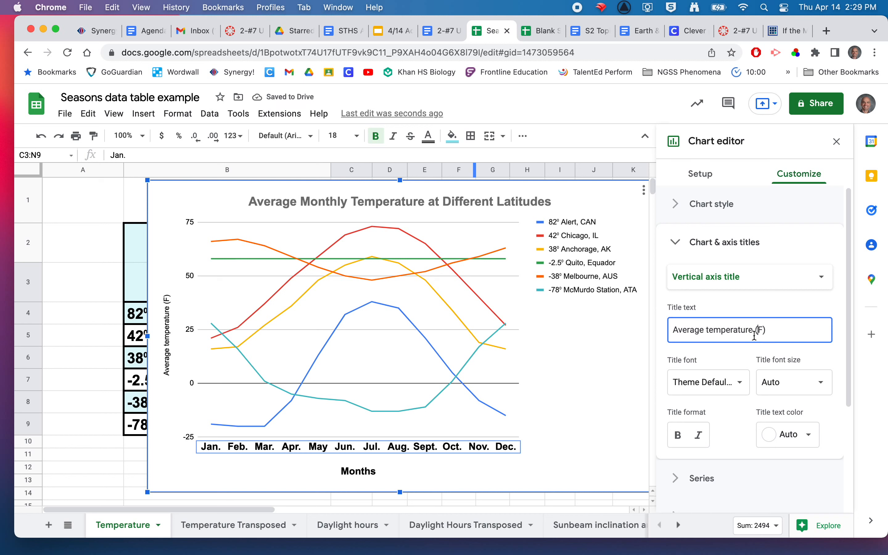
Copy the degree symbol from the Chicago legend label into the vertical axis title so it reads "Average temperature (⁰F)"
left_click(576, 260)
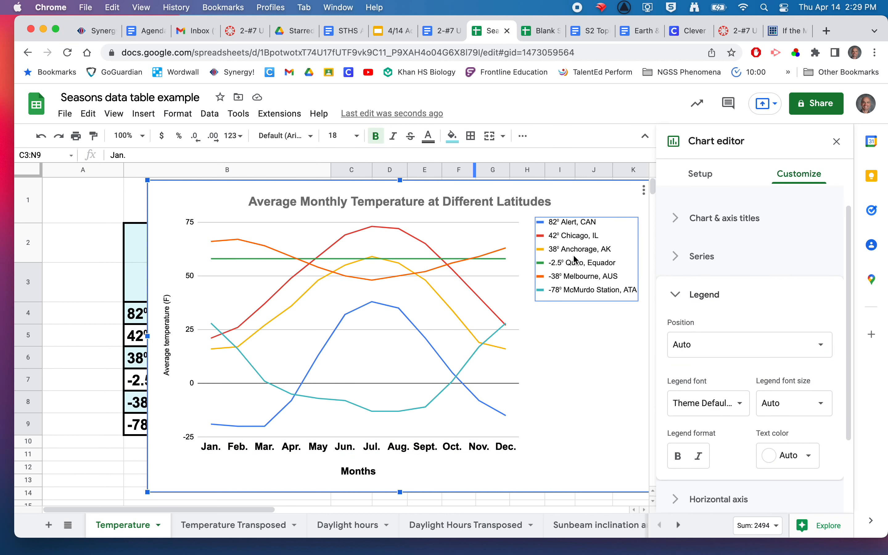
left_click(569, 238)
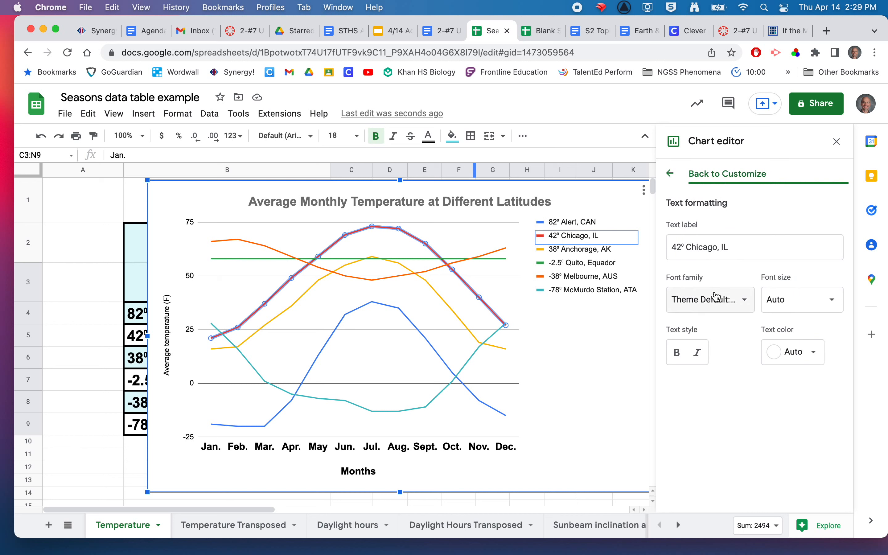
left_click_drag(685, 247, 681, 249)
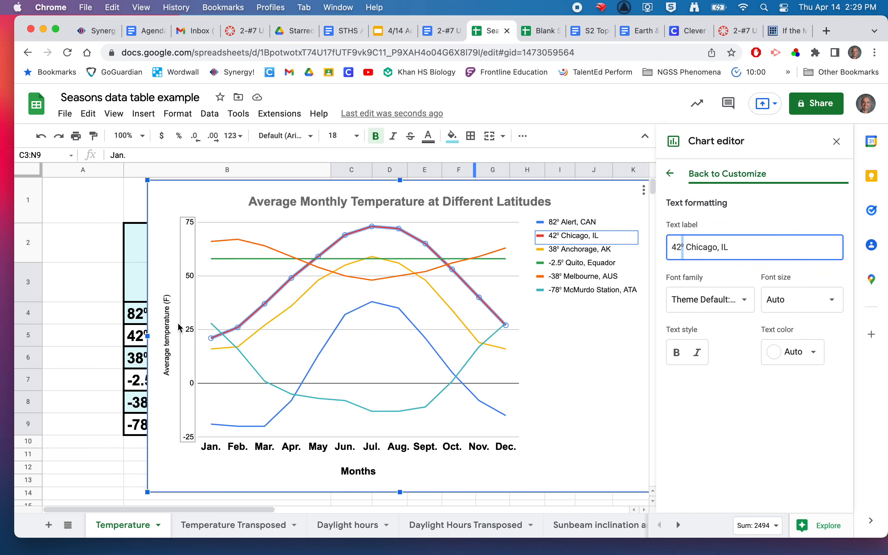
left_click(166, 334)
left_click(759, 307)
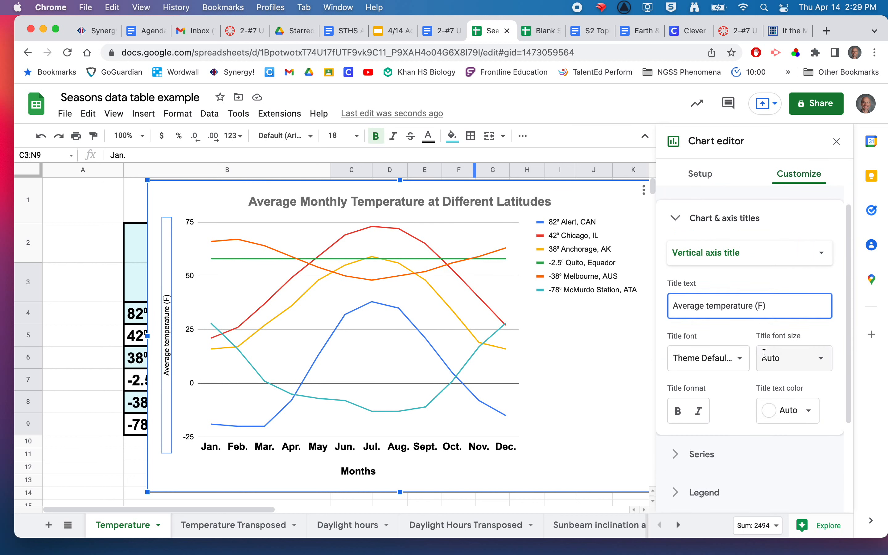
left_click(603, 323)
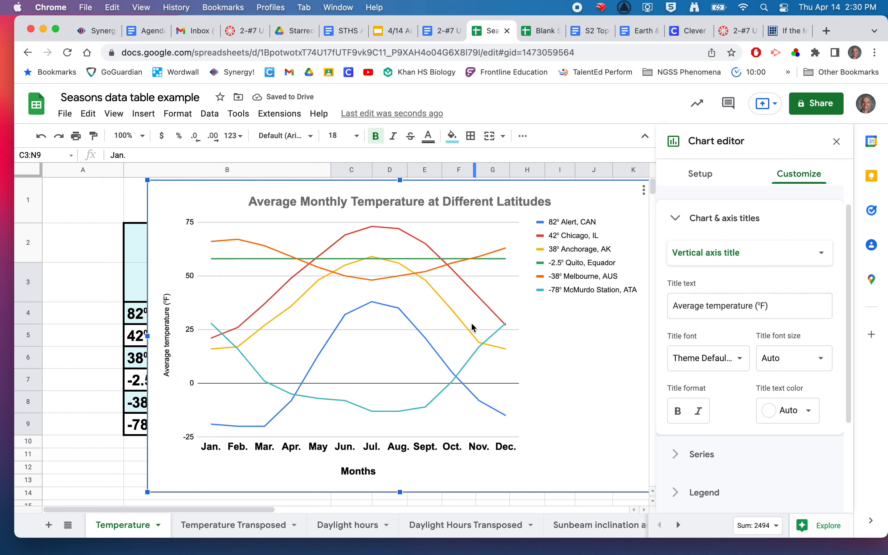
Format the vertical axis title as bold with font size 16
left_click(168, 331)
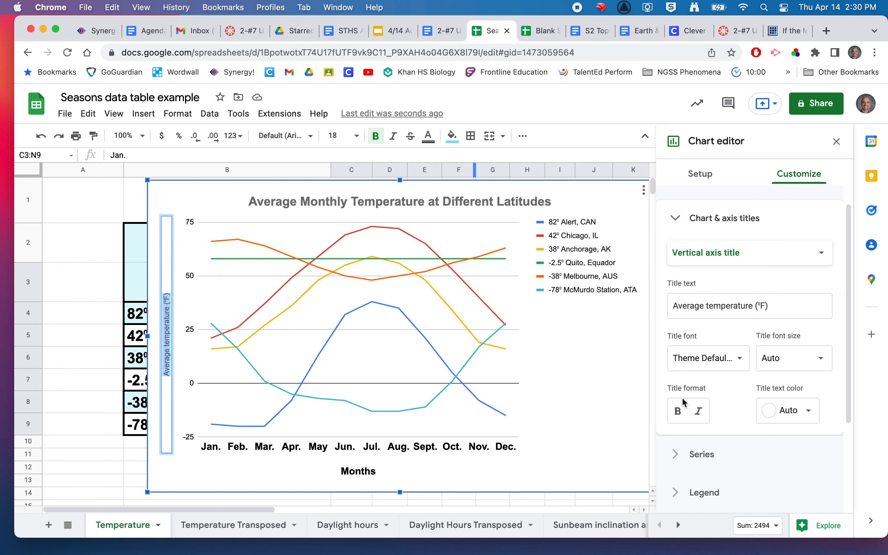
left_click(678, 410)
left_click(813, 374)
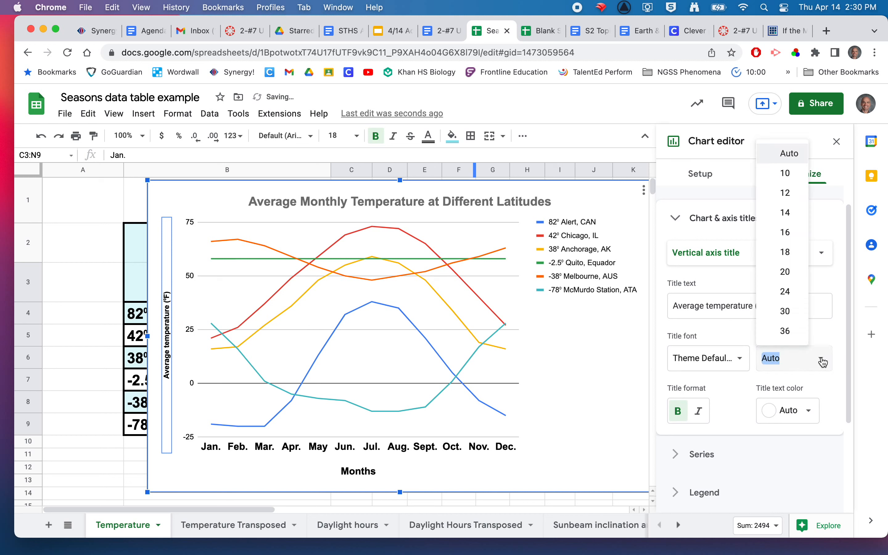
left_click(783, 235)
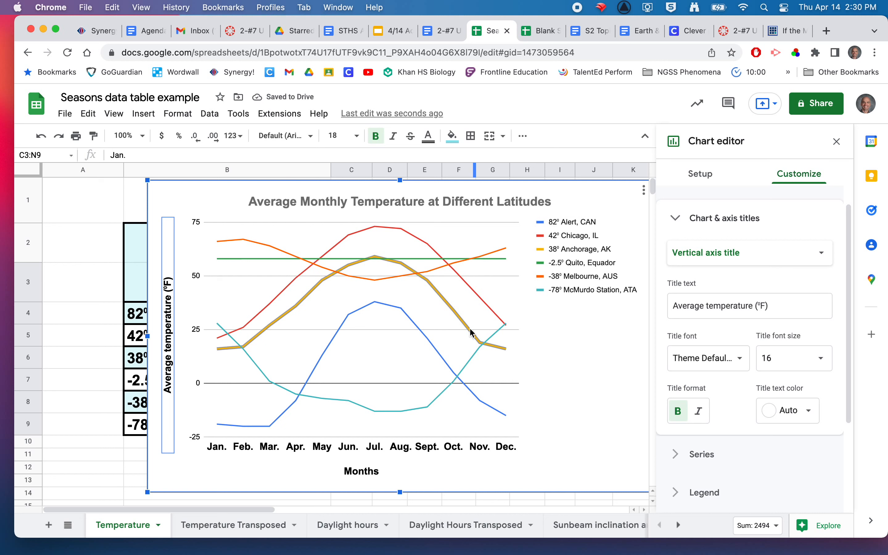
Format the chart legend text as bold with font size 16
left_click(580, 246)
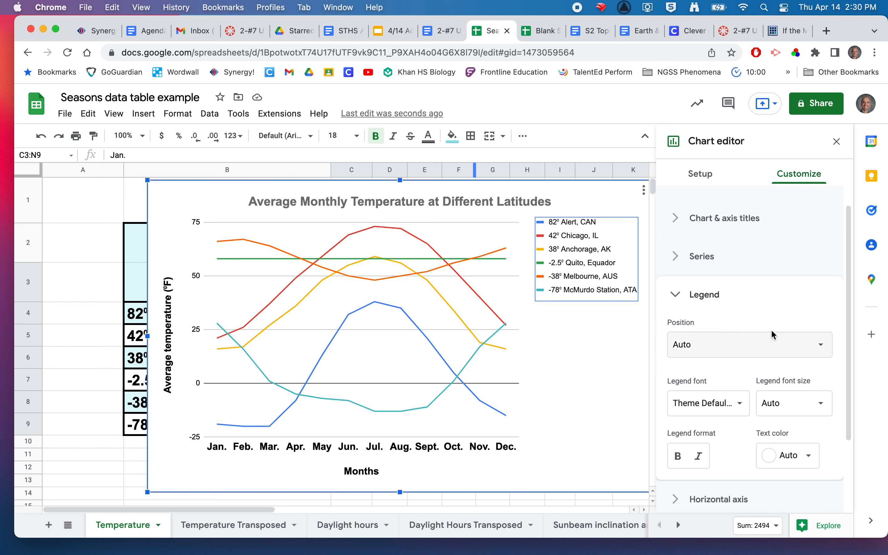
scroll(770, 329, "down", 3)
scroll(771, 329, "down", 1)
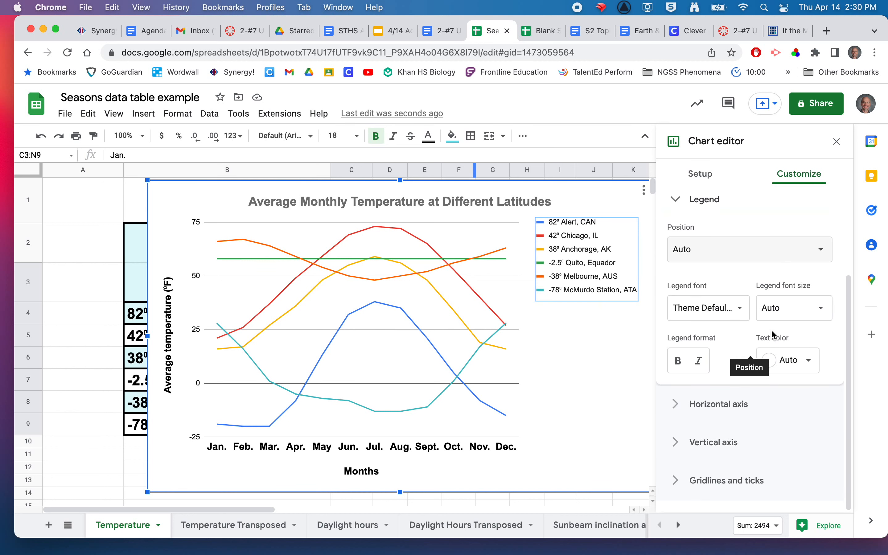
left_click(678, 361)
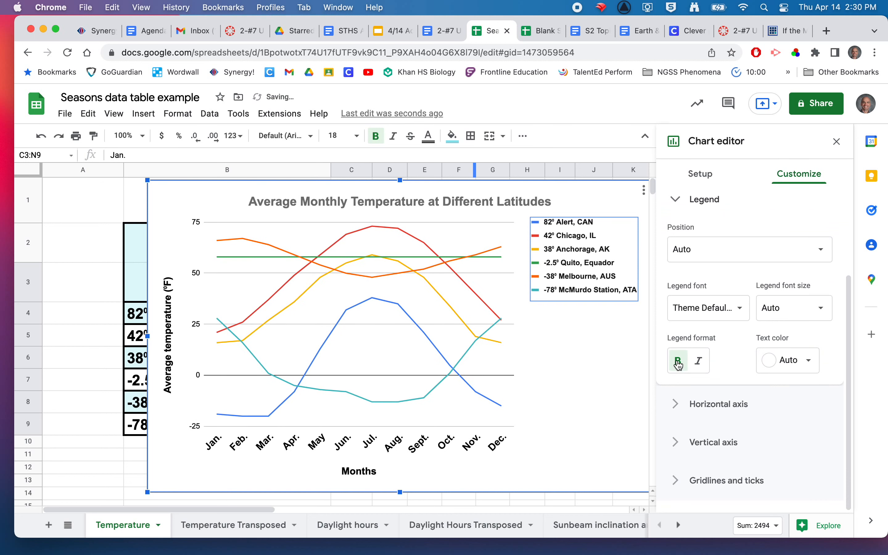
left_click(822, 310)
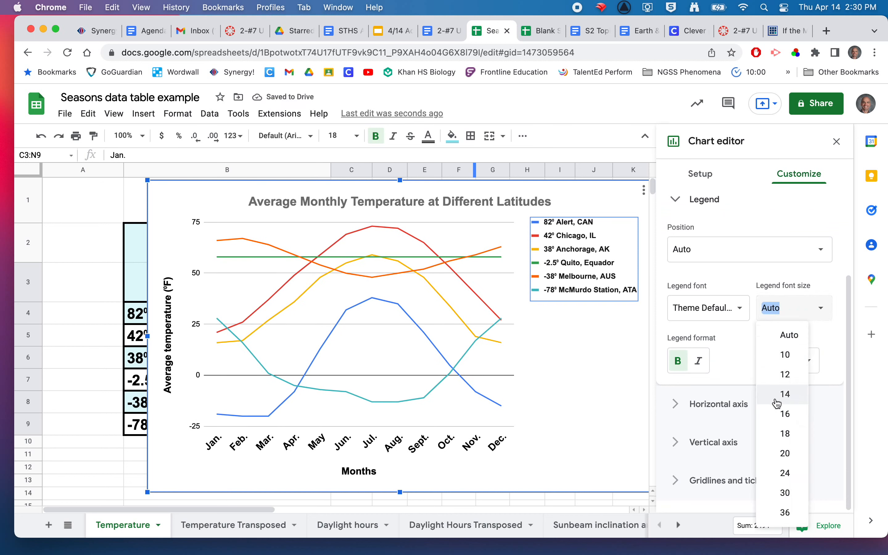
left_click(785, 413)
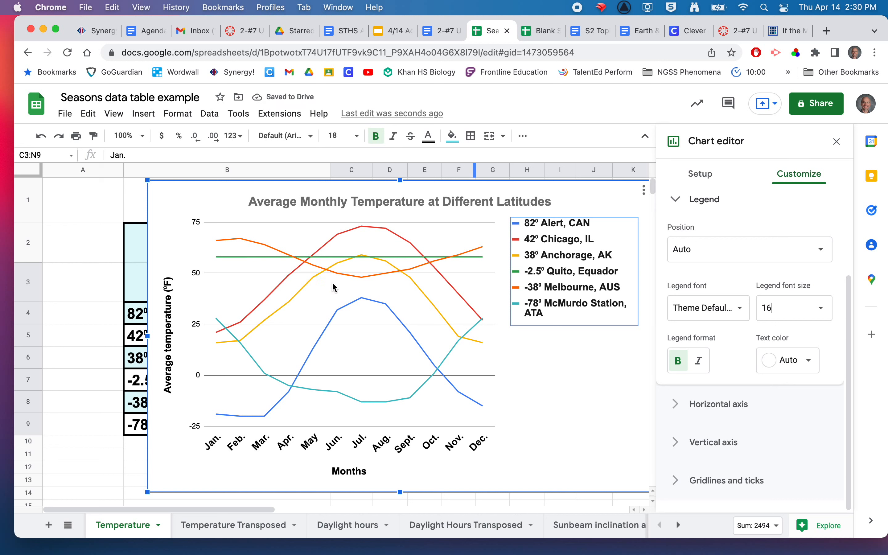
Add circle-shaped data points to the lines of all series in the chart
left_click(435, 232)
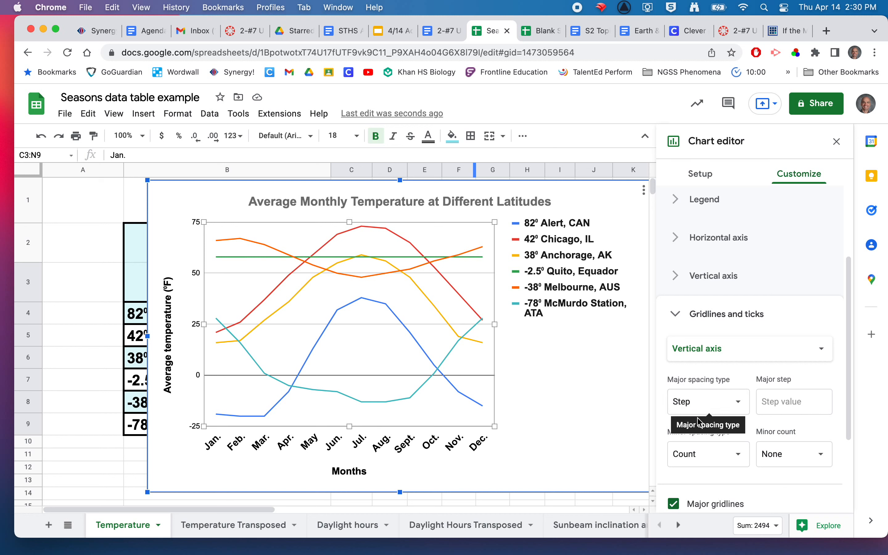
scroll(754, 295, "down", 3)
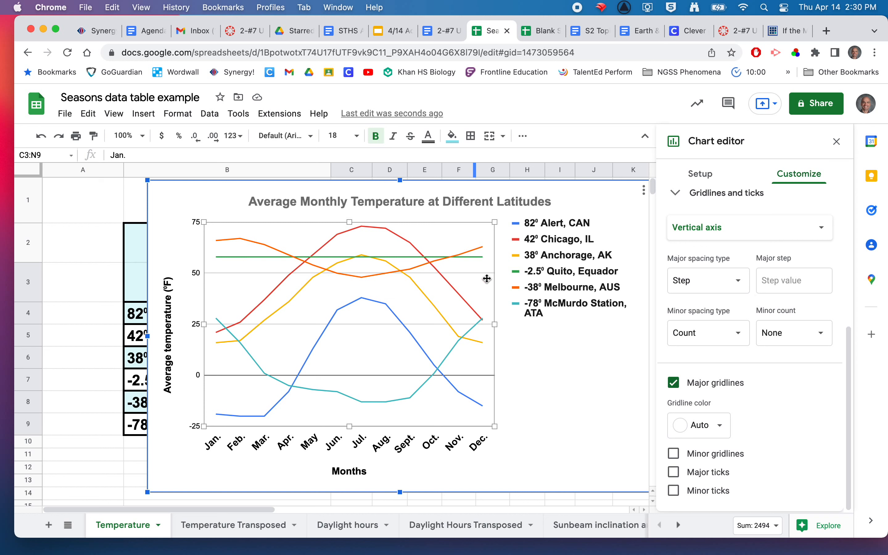
scroll(718, 207, "up", 1)
scroll(718, 207, "up", 5)
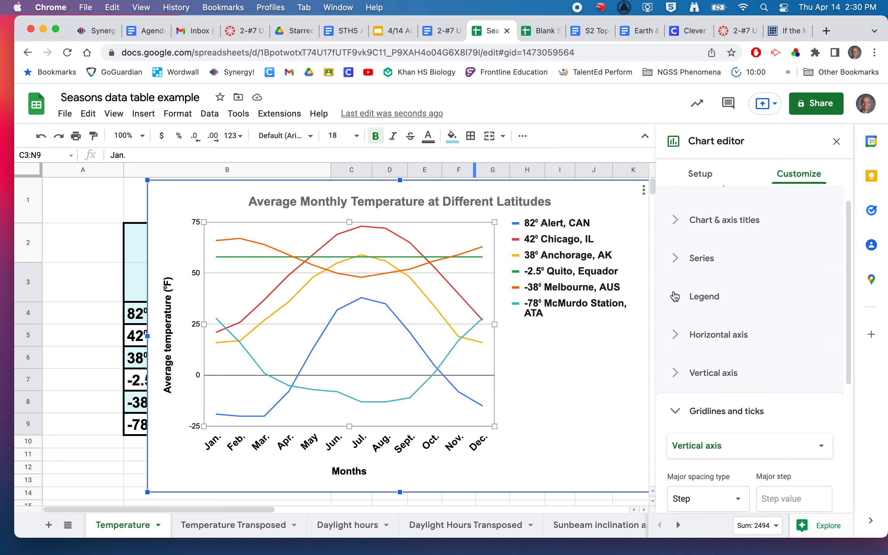
left_click(679, 262)
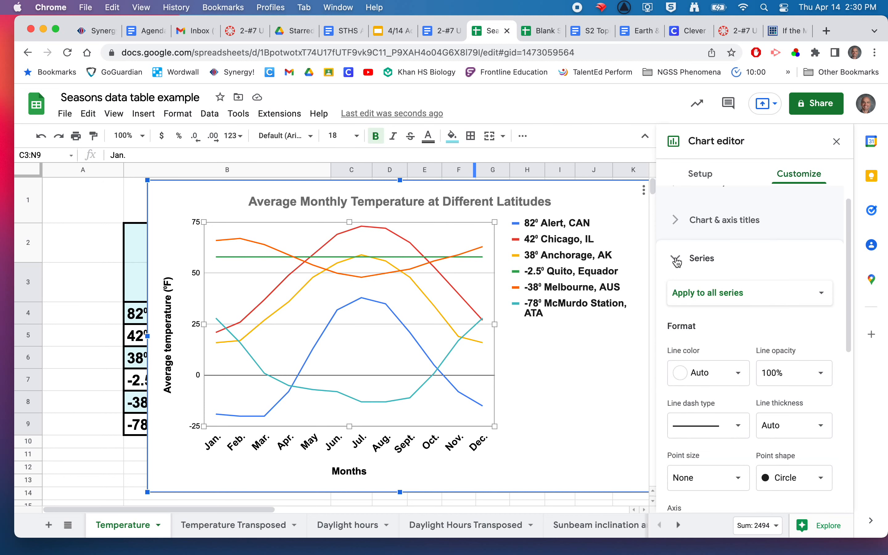
scroll(758, 338, "down", 3)
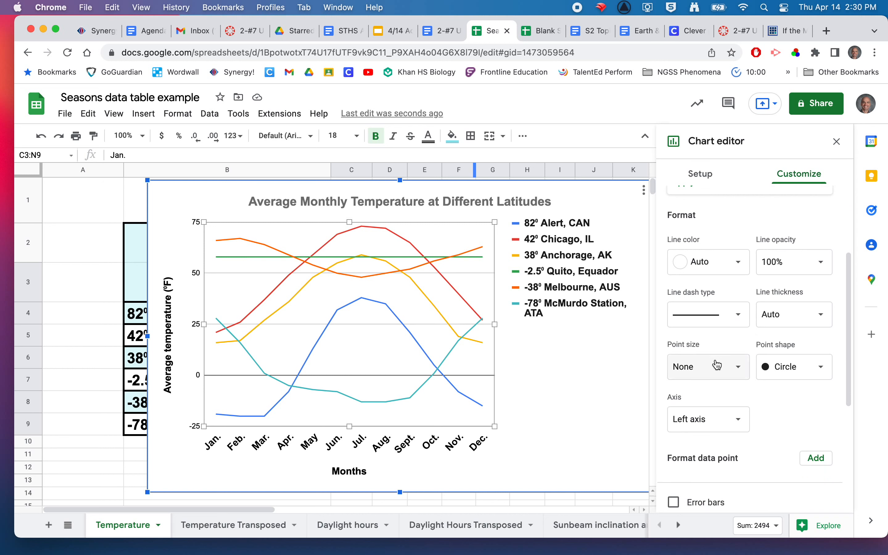
left_click(815, 372)
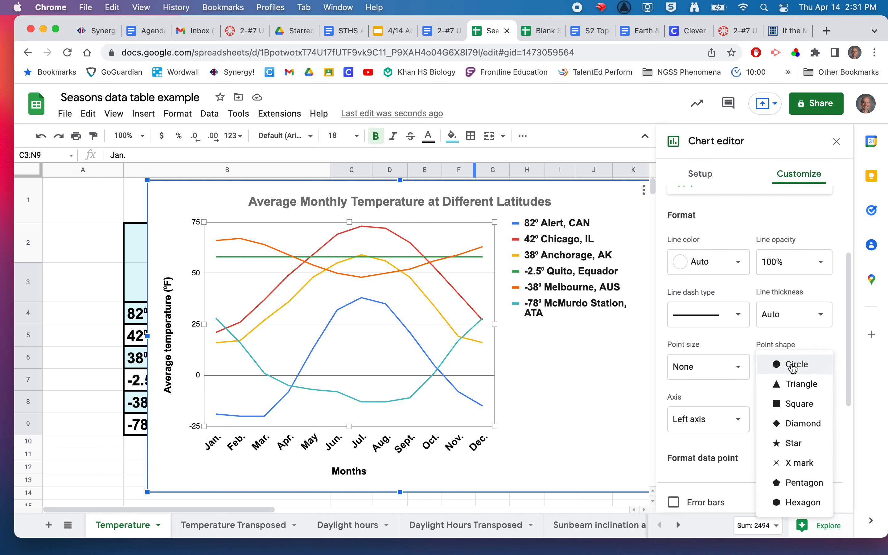
left_click(796, 366)
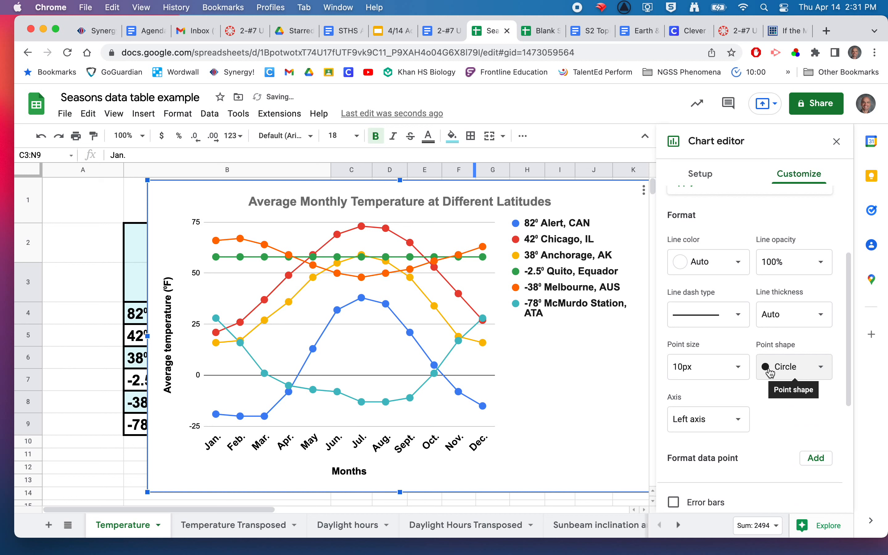
Try point sizes of 7px and 2px for all series, and settle on 7px
left_click(740, 368)
left_click(698, 432)
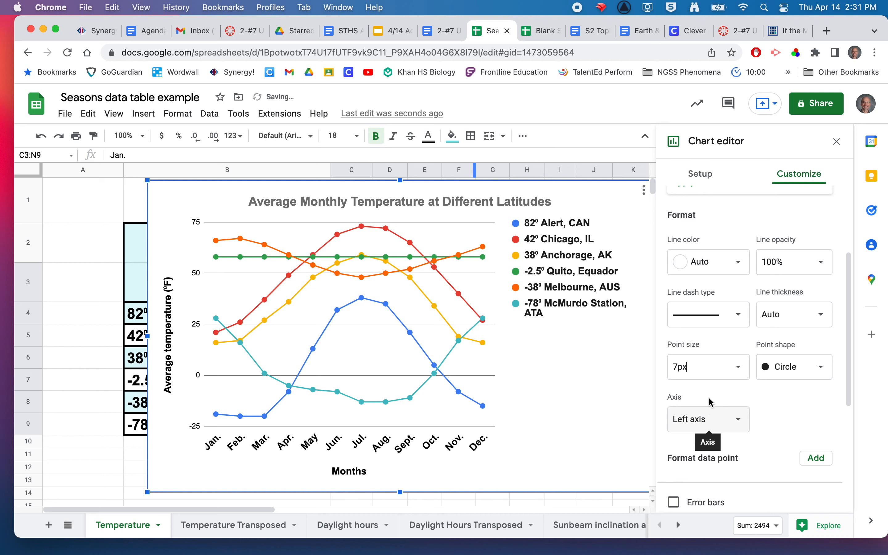
left_click(739, 367)
left_click(697, 416)
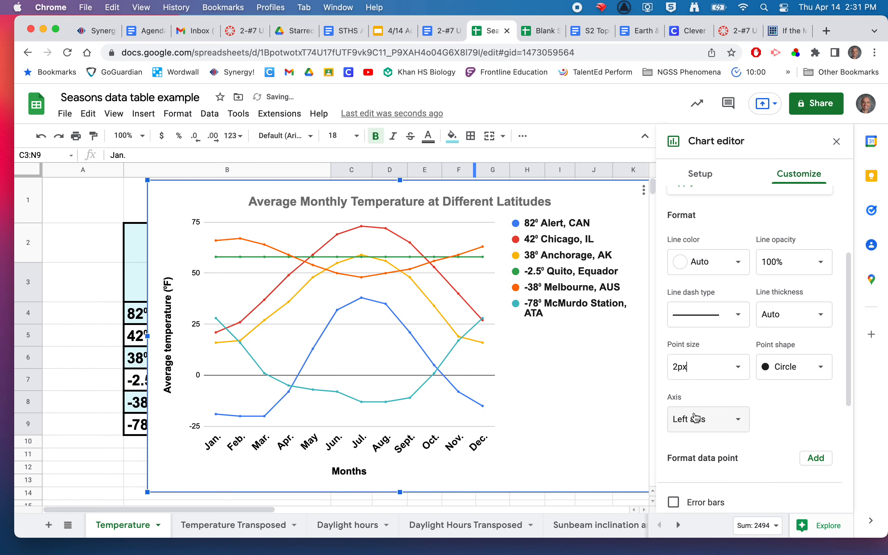
left_click(737, 367)
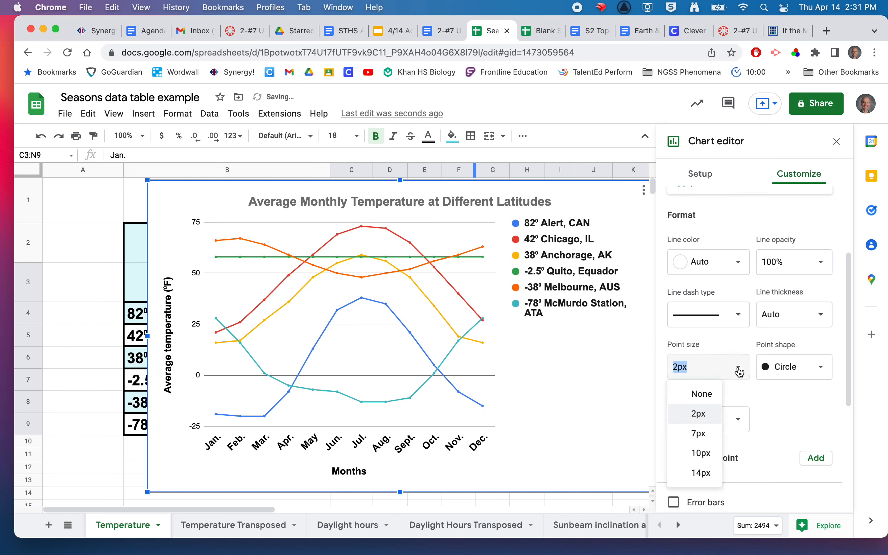
left_click(709, 437)
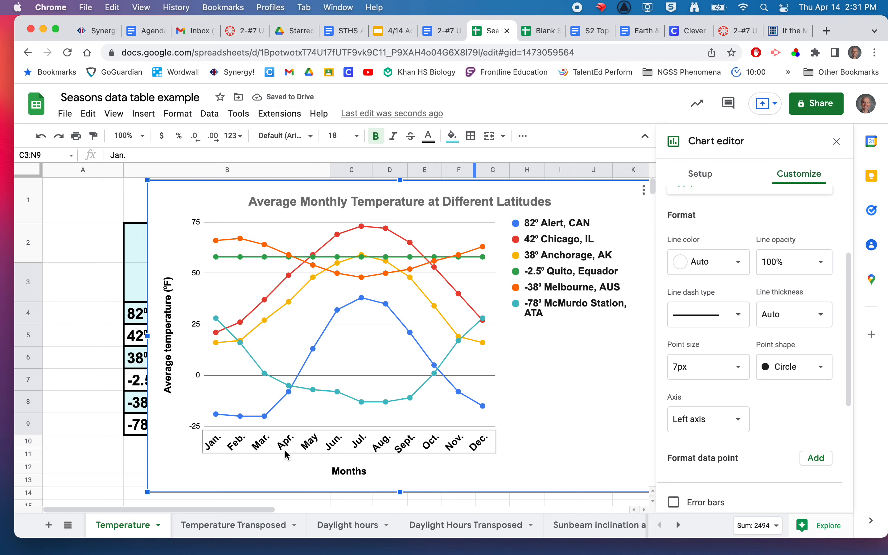
Set the slant of the month labels on the horizontal axis to 90°
left_click(366, 446)
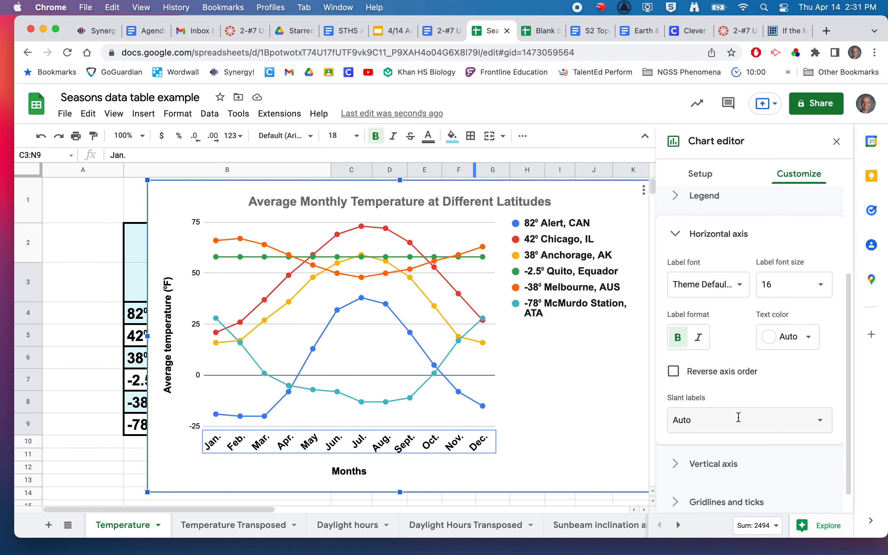
left_click(814, 422)
left_click(696, 335)
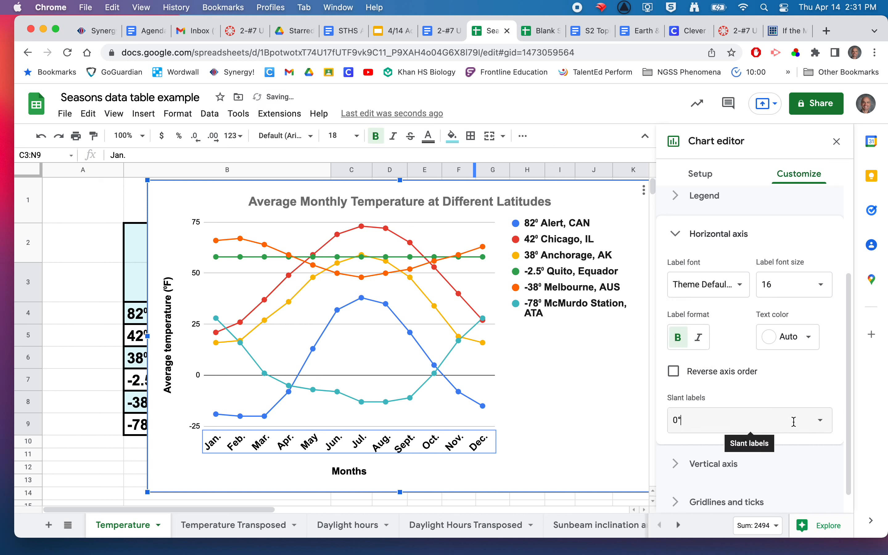
left_click(820, 422)
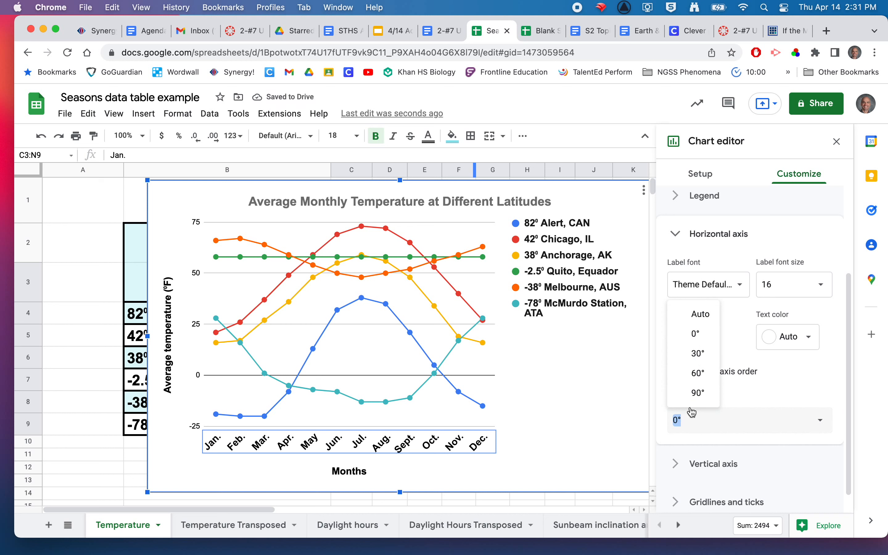
left_click(697, 394)
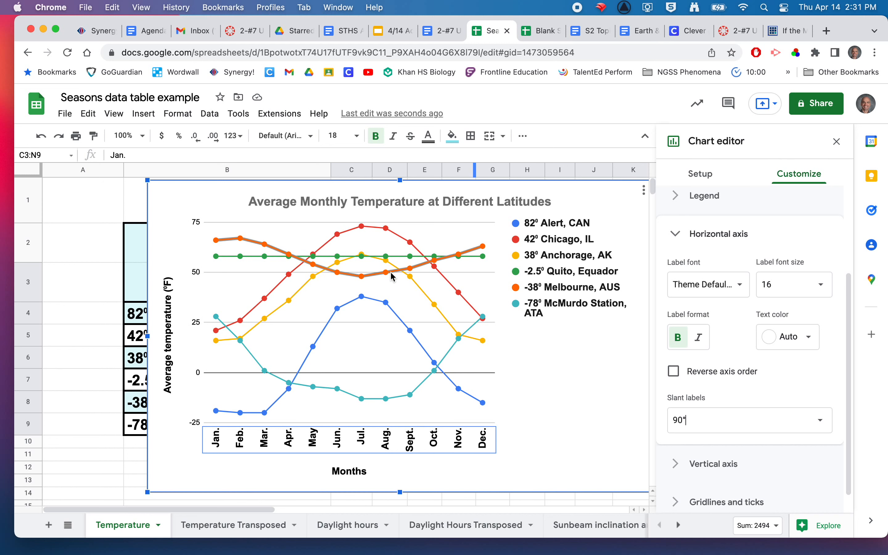
View the example temperature chart further down the sheet to compare its formatting with the new chart
scroll(455, 367, "down", 8)
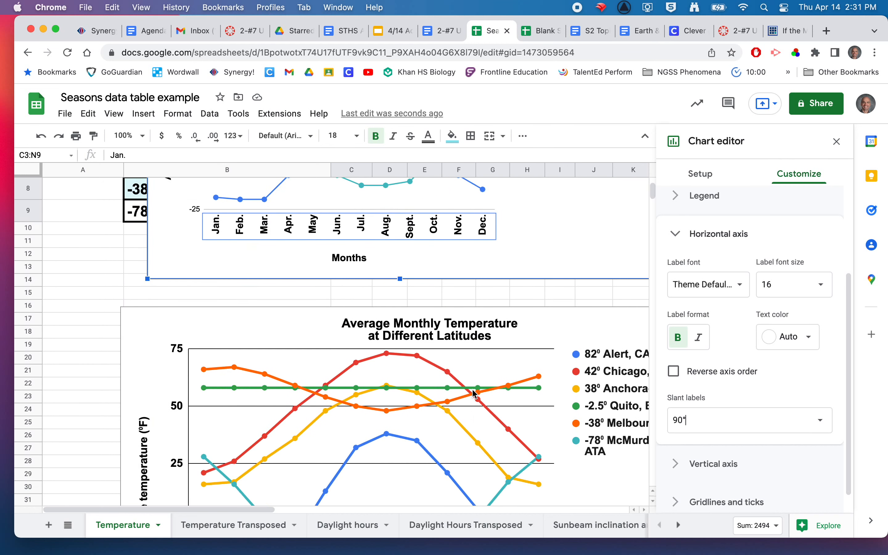
scroll(475, 394, "down", 3)
scroll(474, 393, "right", 2)
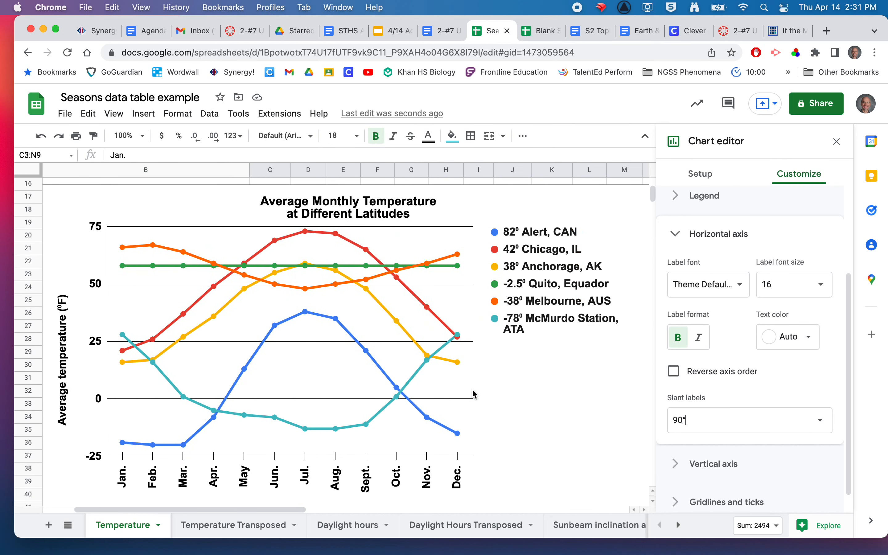